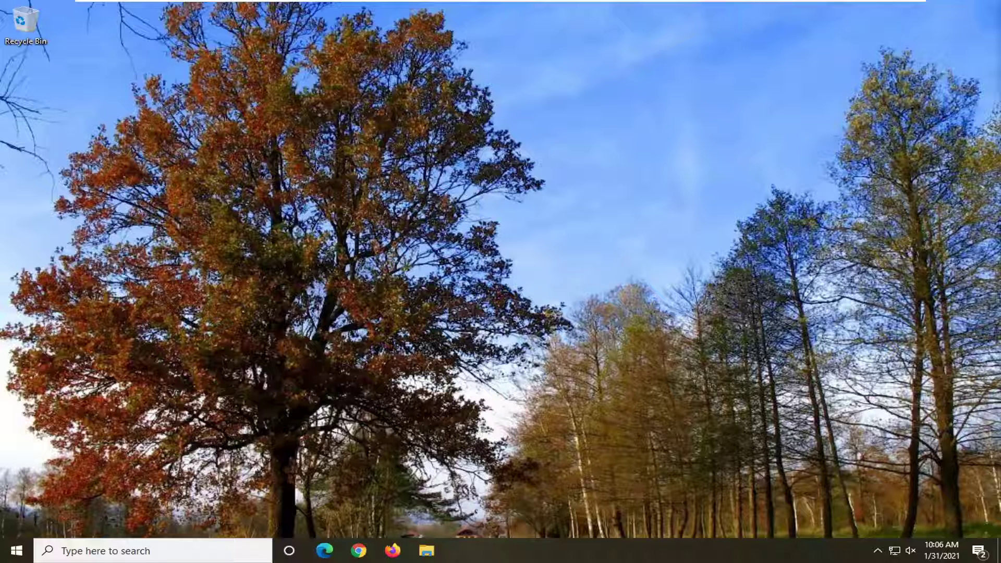
# Open Apps & features in Settings and expand the Microsoft Store entry.
pyautogui.click(16, 551)
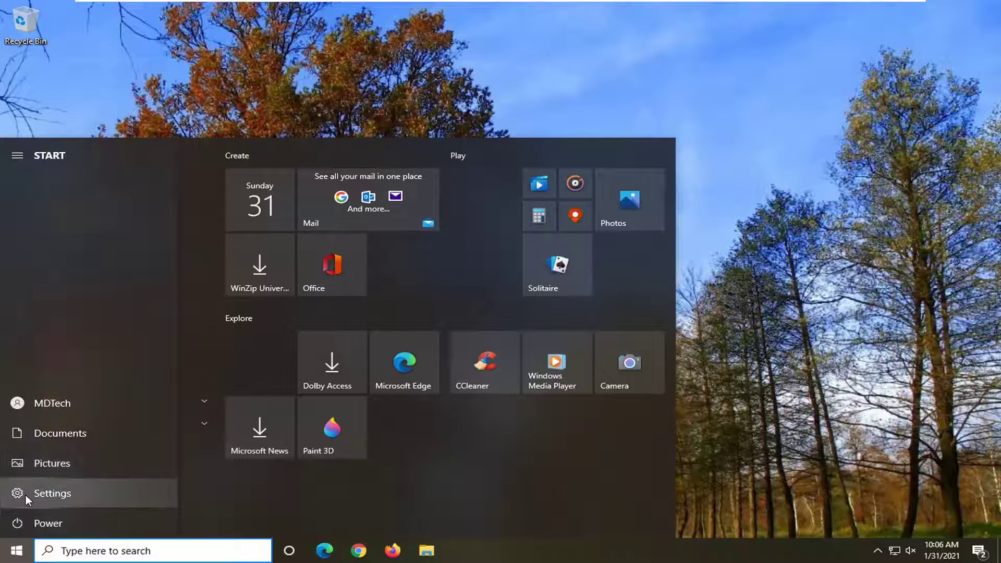
pyautogui.moveTo(51, 494)
pyautogui.click(76, 489)
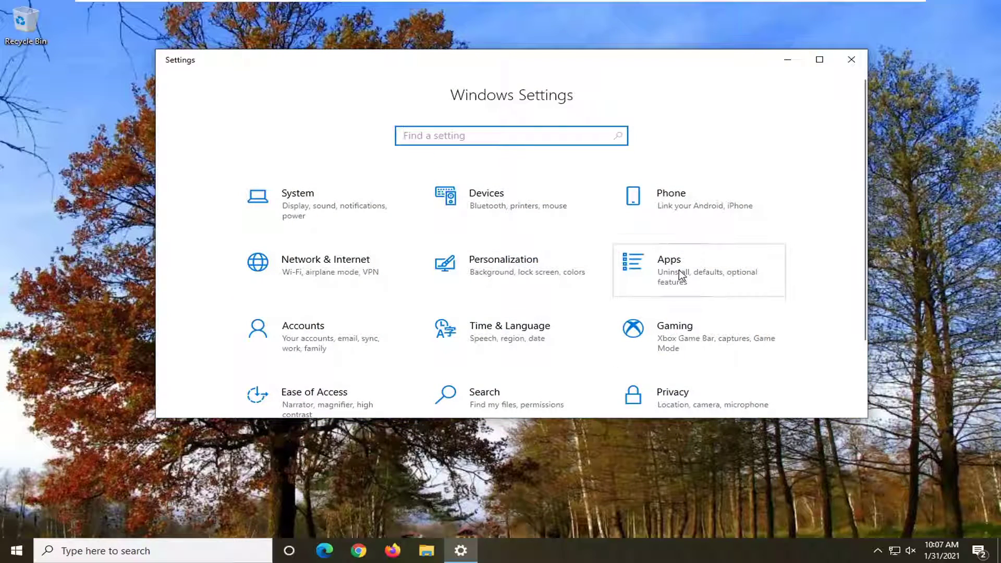
pyautogui.click(680, 276)
pyautogui.scroll(-1, 587, 297)
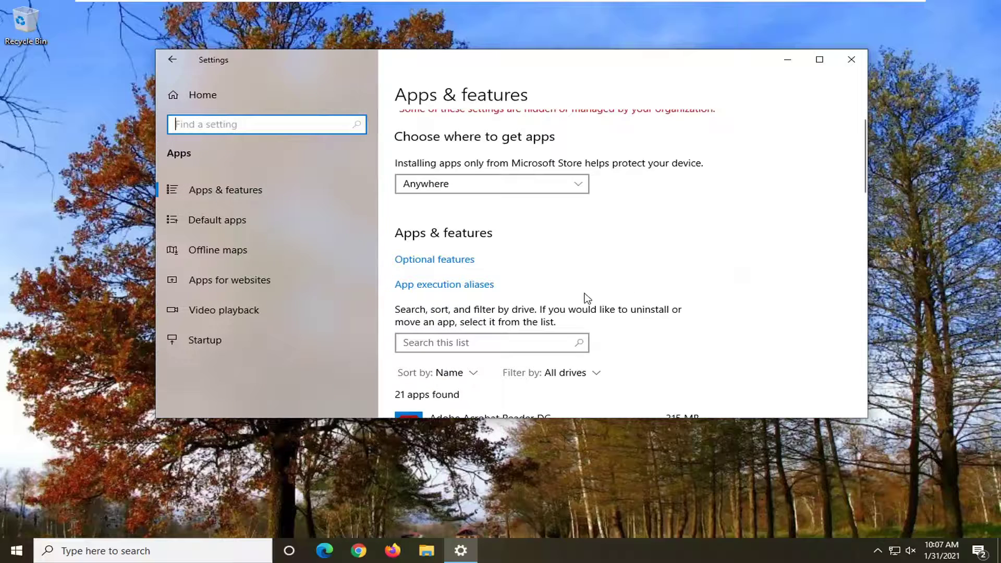
pyautogui.scroll(-1, 586, 297)
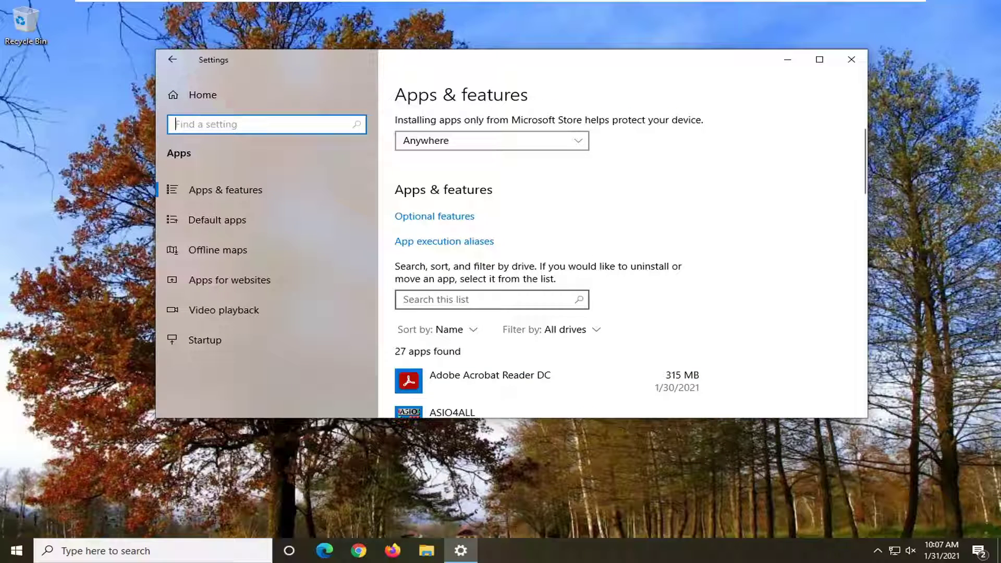
pyautogui.write('Microsoft store')
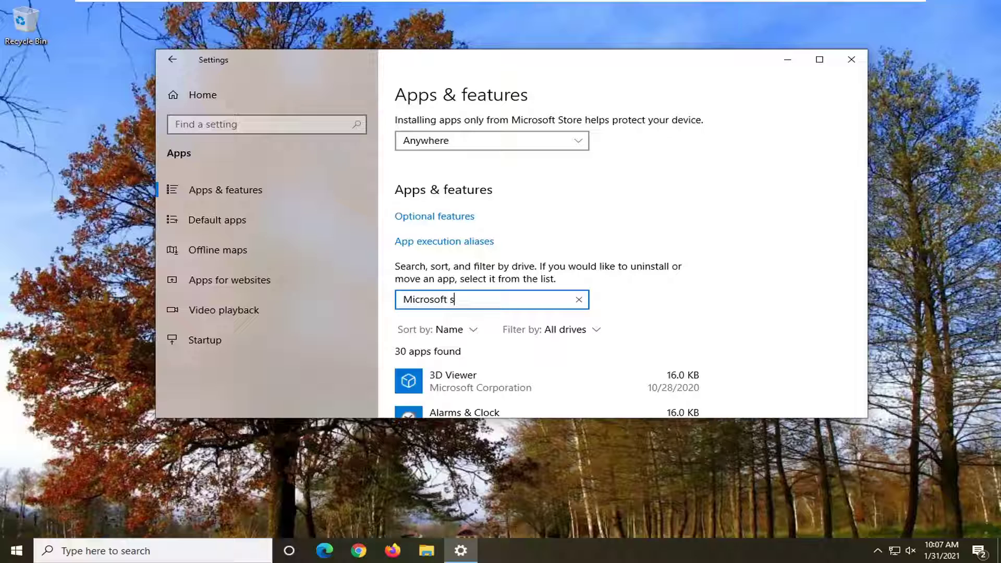
pyautogui.scroll(-1, 451, 337)
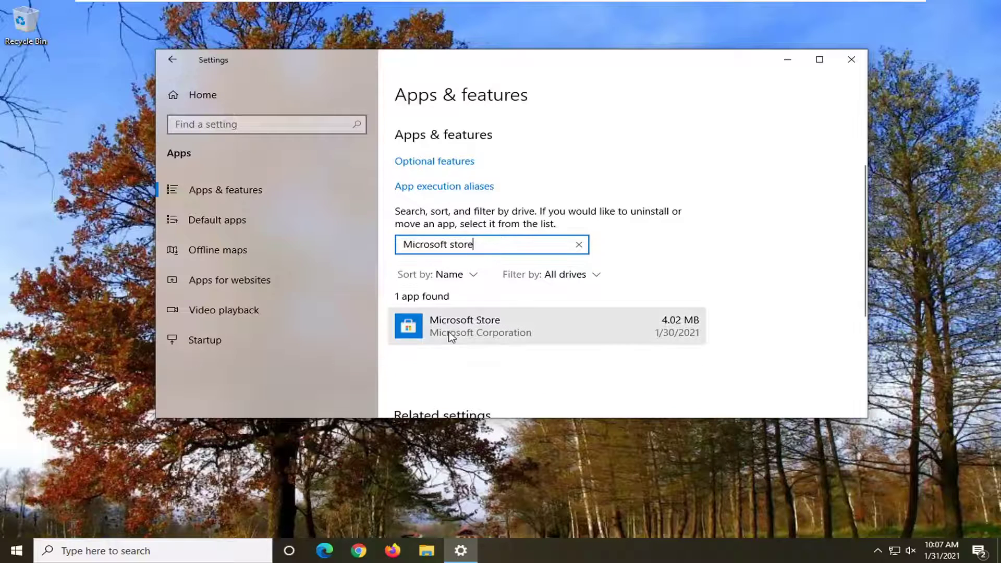
pyautogui.click(462, 337)
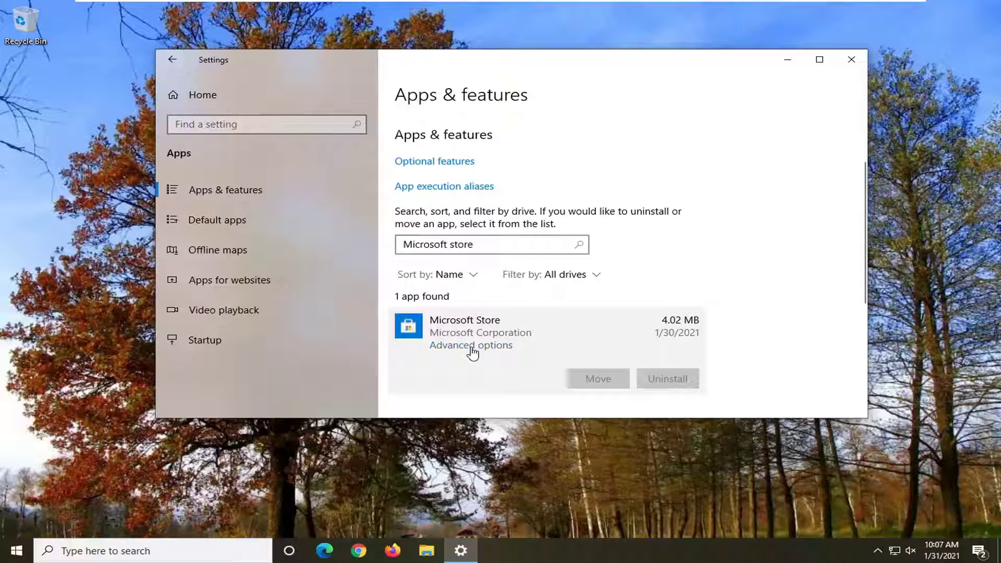
# Reset Microsoft Store from its advanced options, confirming data deletion, then return to Apps & features.
pyautogui.click(472, 347)
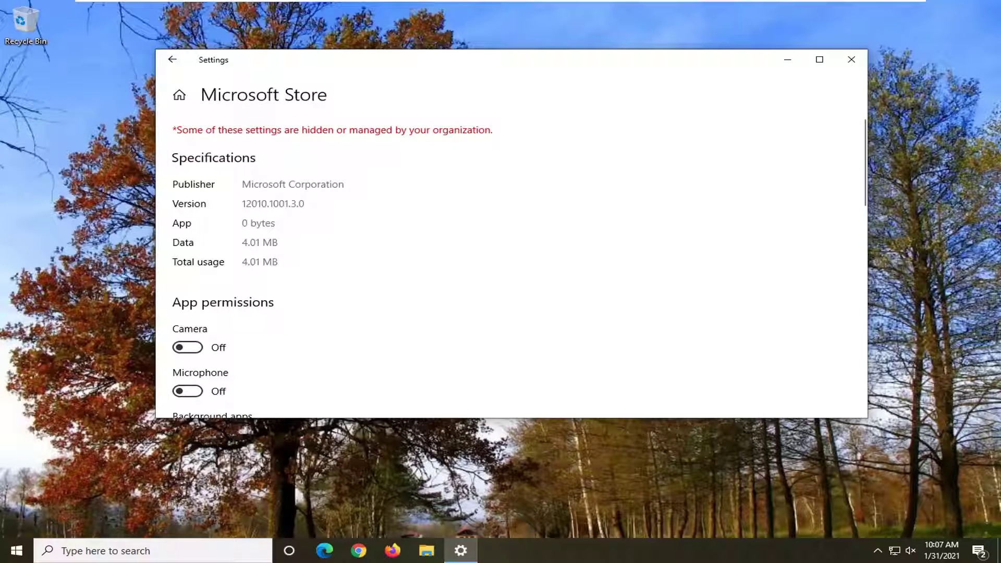
pyautogui.scroll(-1, 378, 284)
pyautogui.scroll(-1, 378, 284)
pyautogui.scroll(-3, 378, 284)
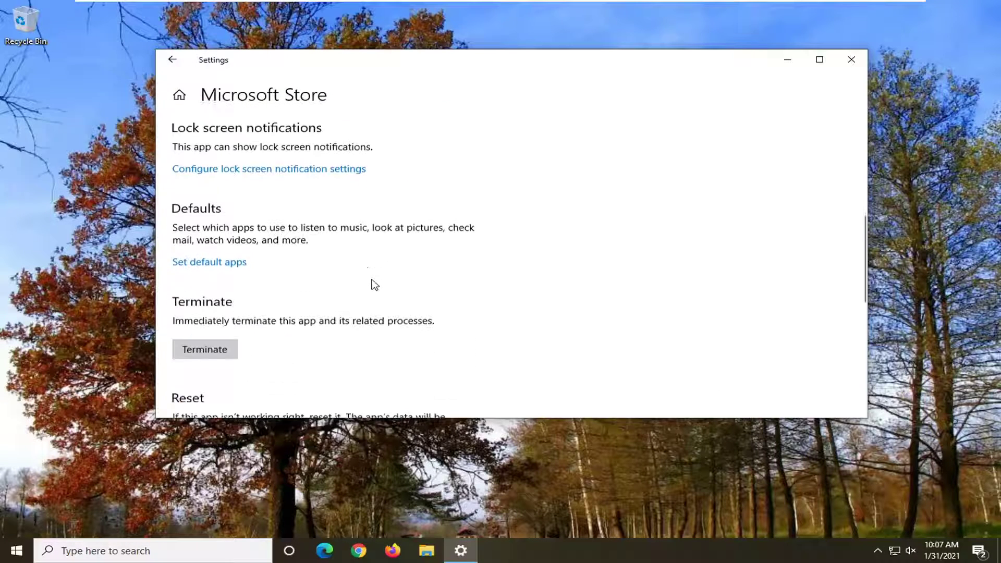
pyautogui.scroll(-1, 374, 285)
pyautogui.scroll(-2, 243, 236)
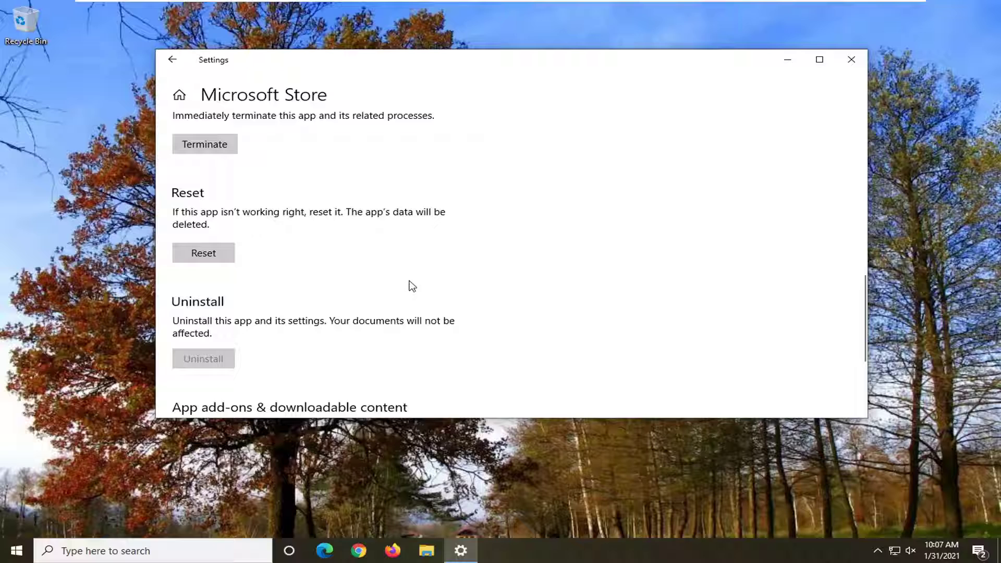
pyautogui.click(203, 254)
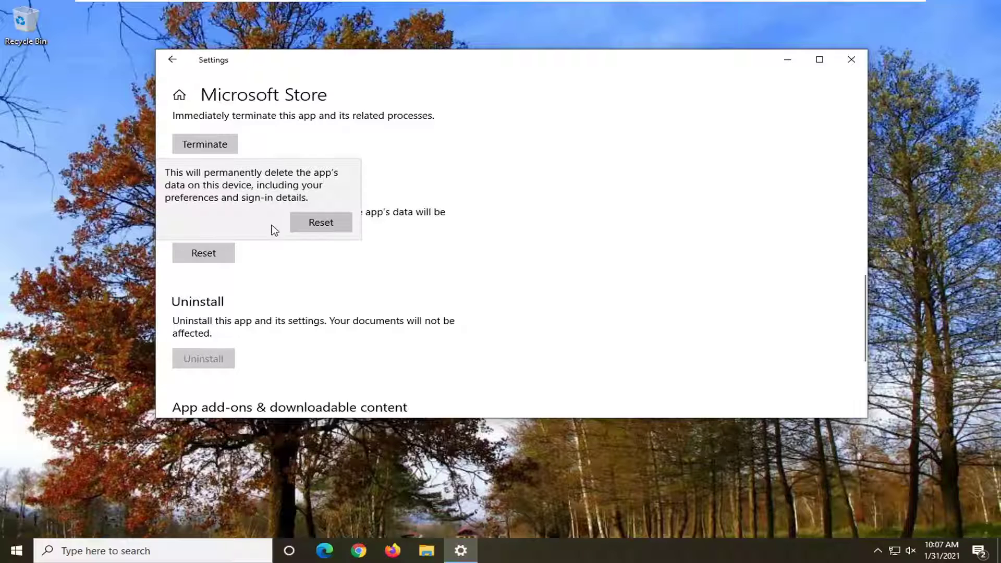
pyautogui.click(312, 216)
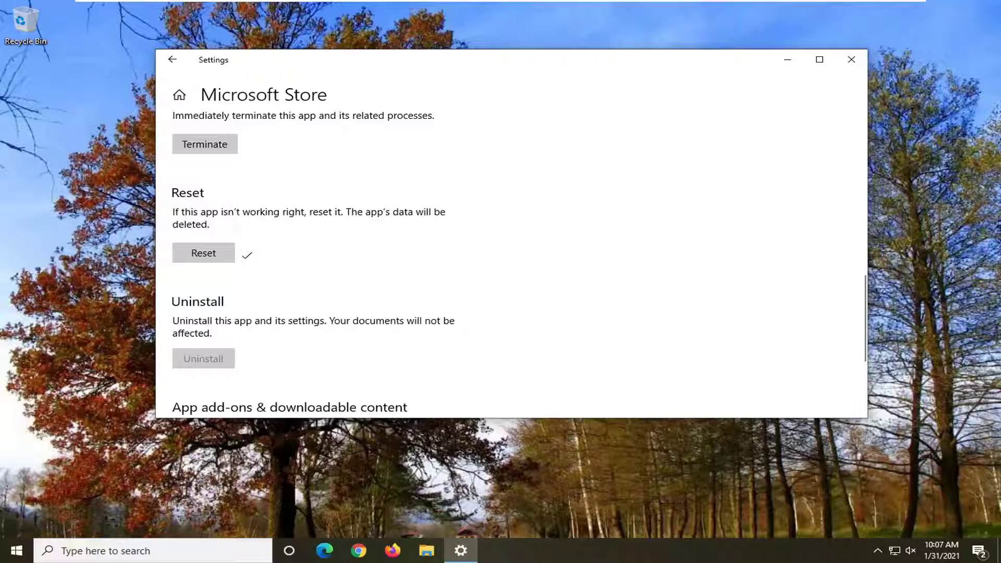
pyautogui.click(174, 55)
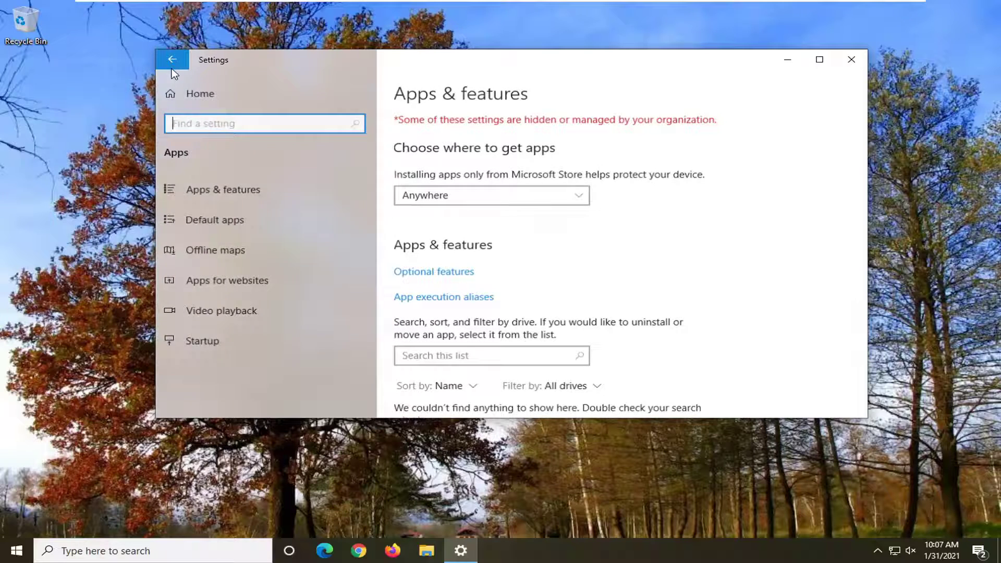
# Go from Settings home to Update & Security's Troubleshoot page.
pyautogui.click(175, 55)
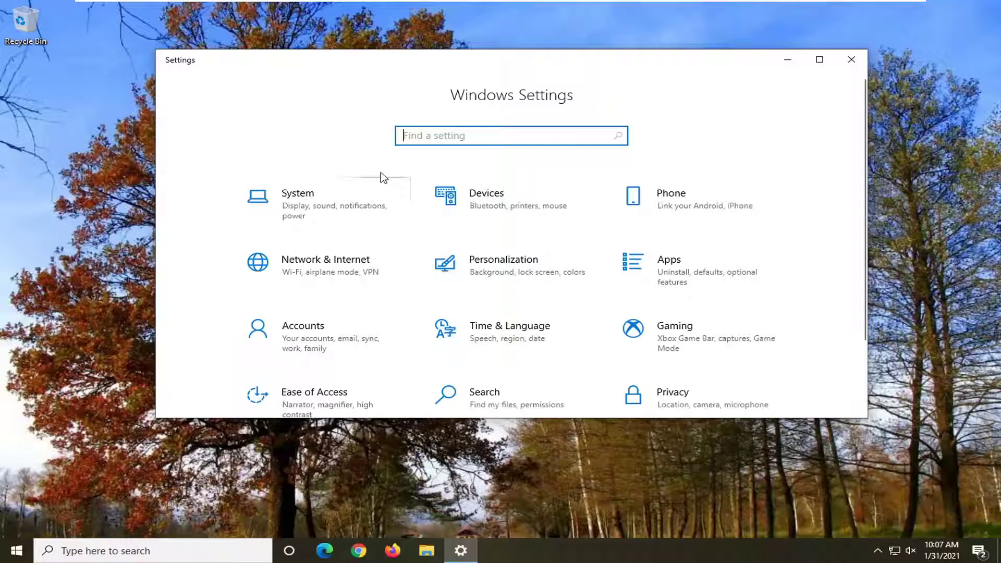
pyautogui.scroll(-2, 505, 222)
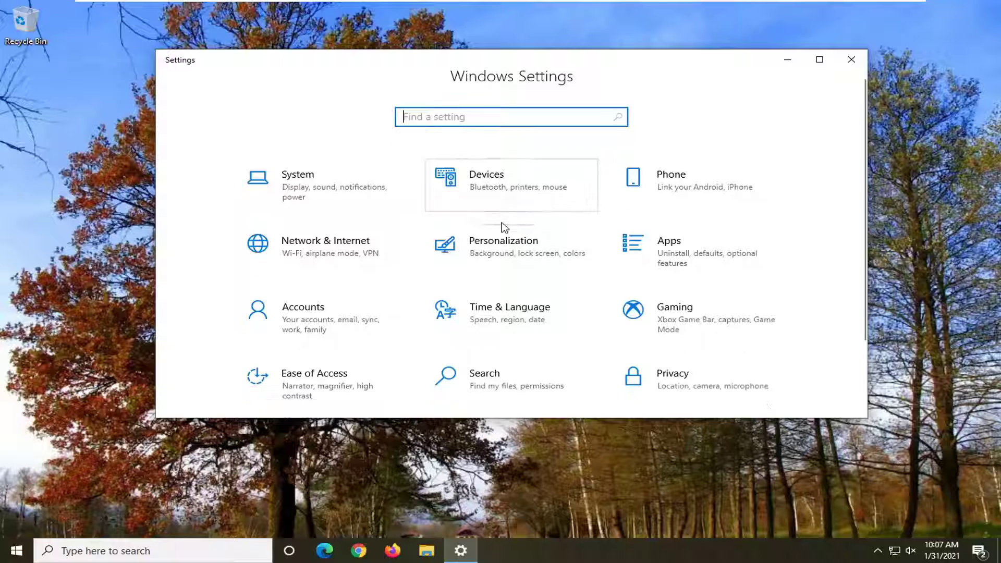
pyautogui.scroll(-1, 376, 321)
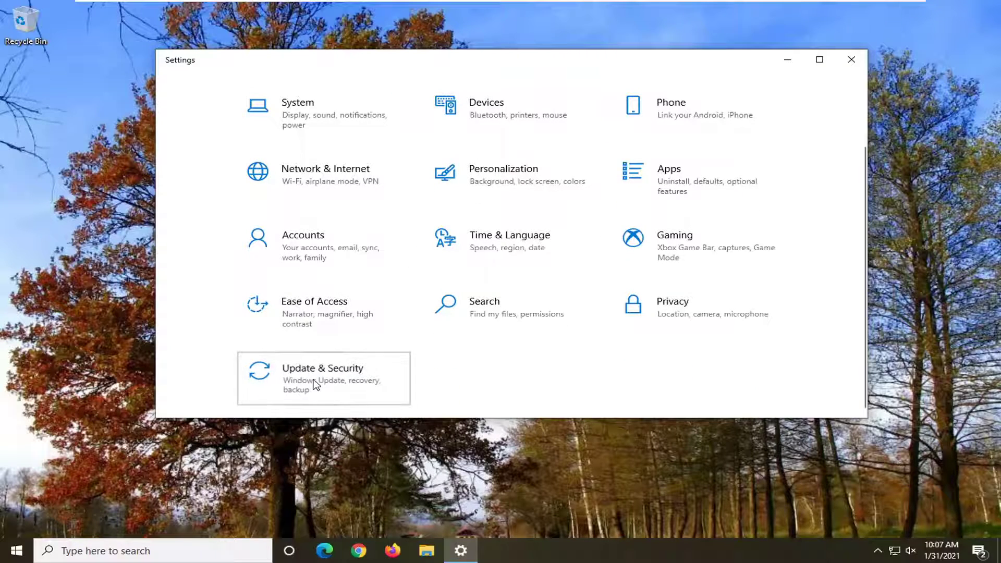
pyautogui.click(313, 381)
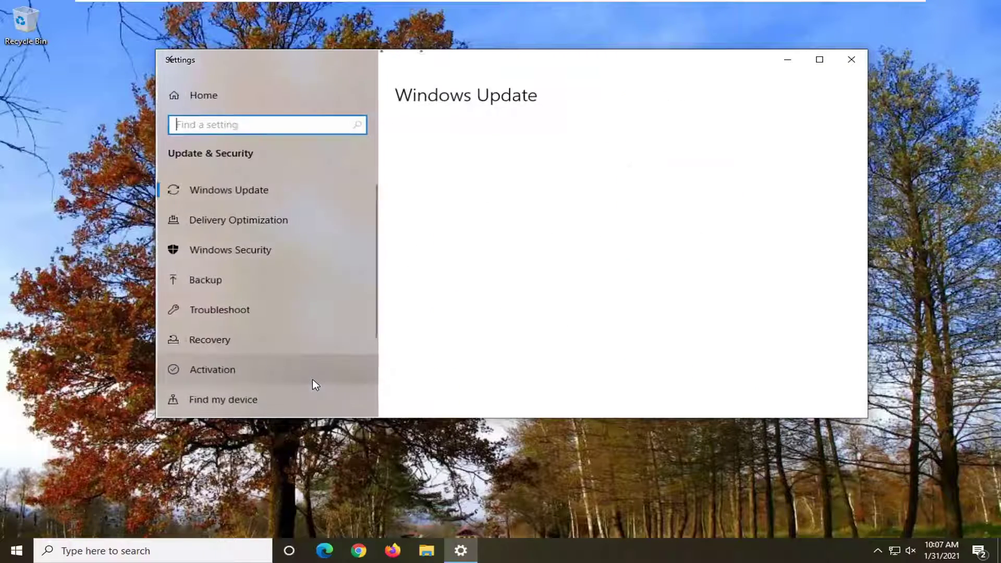
pyautogui.click(230, 313)
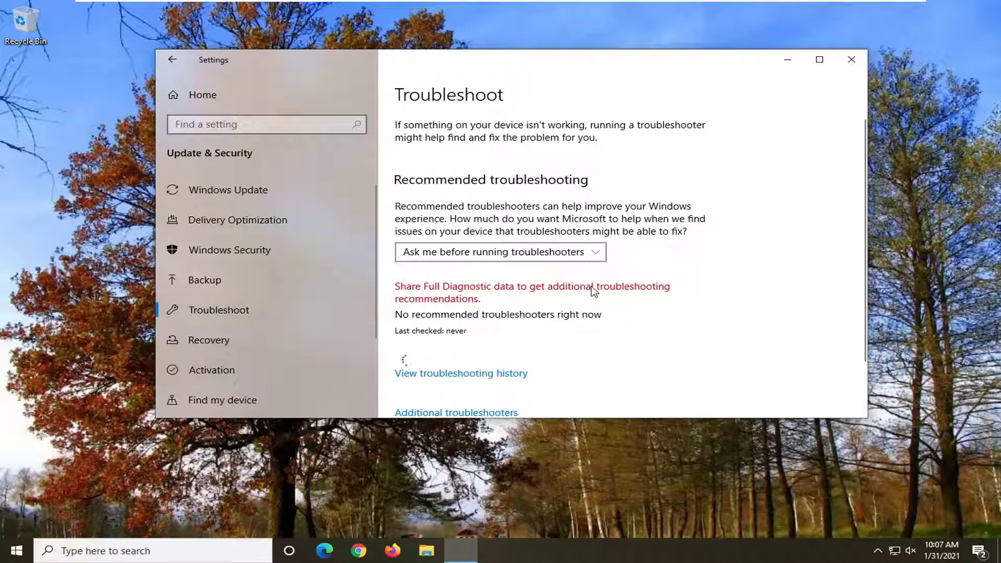
pyautogui.scroll(-2, 415, 366)
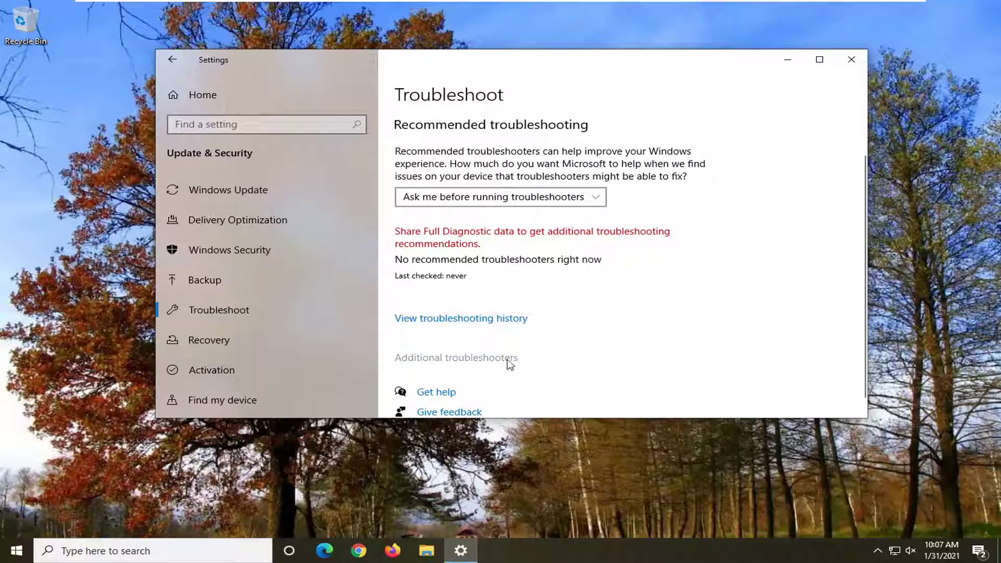
# Expand Windows Store Apps under the Additional troubleshooters list.
pyautogui.click(495, 366)
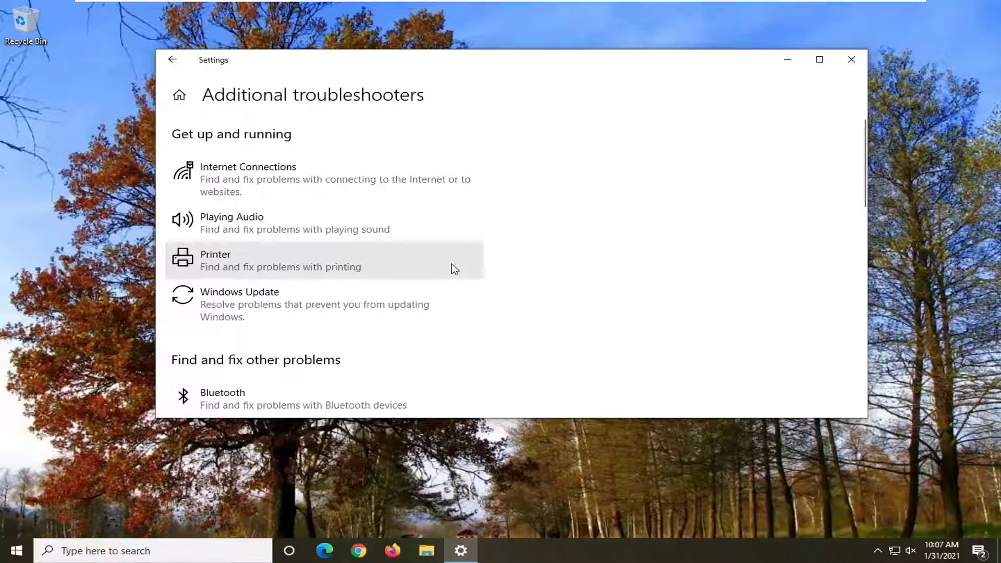
pyautogui.scroll(-1, 258, 306)
pyautogui.scroll(-1, 258, 306)
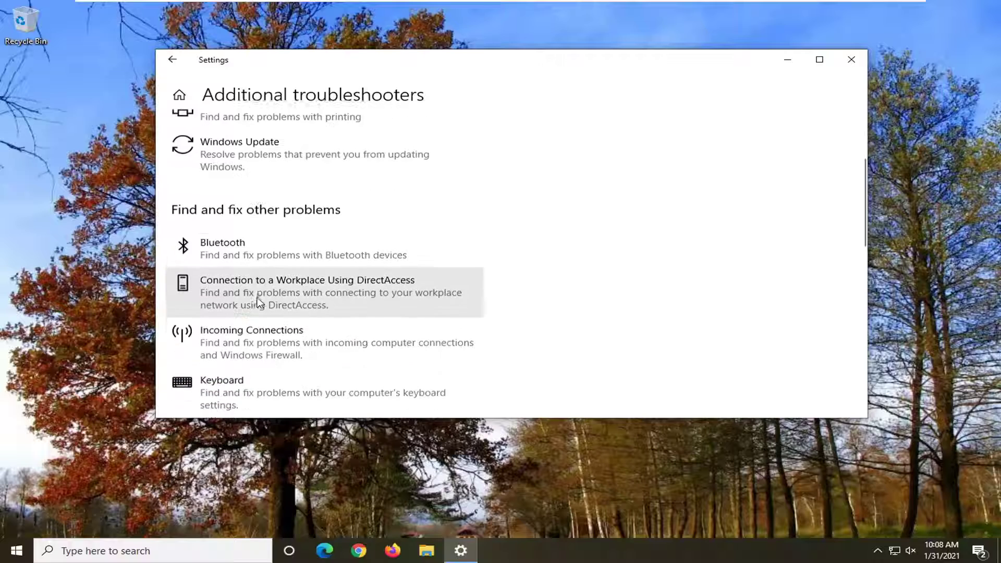
pyautogui.scroll(-1, 259, 303)
pyautogui.scroll(-1, 259, 302)
pyautogui.scroll(-1, 260, 303)
pyautogui.scroll(-2, 259, 303)
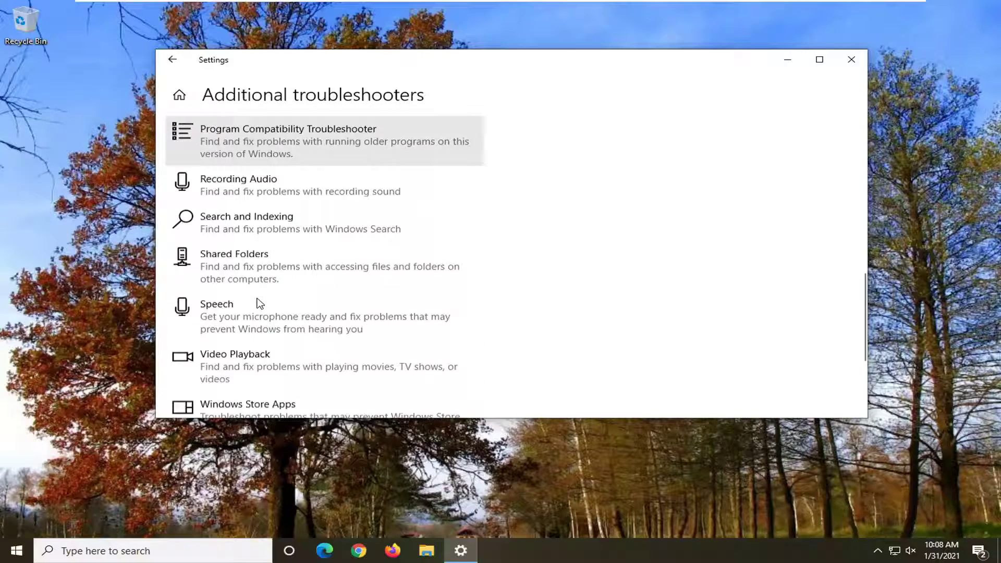
pyautogui.scroll(-1, 260, 303)
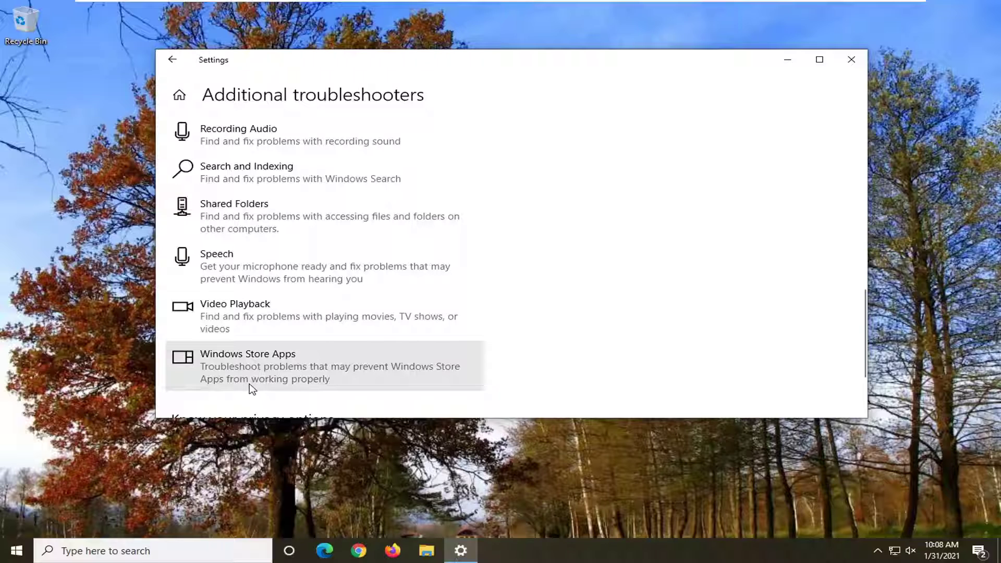
pyautogui.click(292, 381)
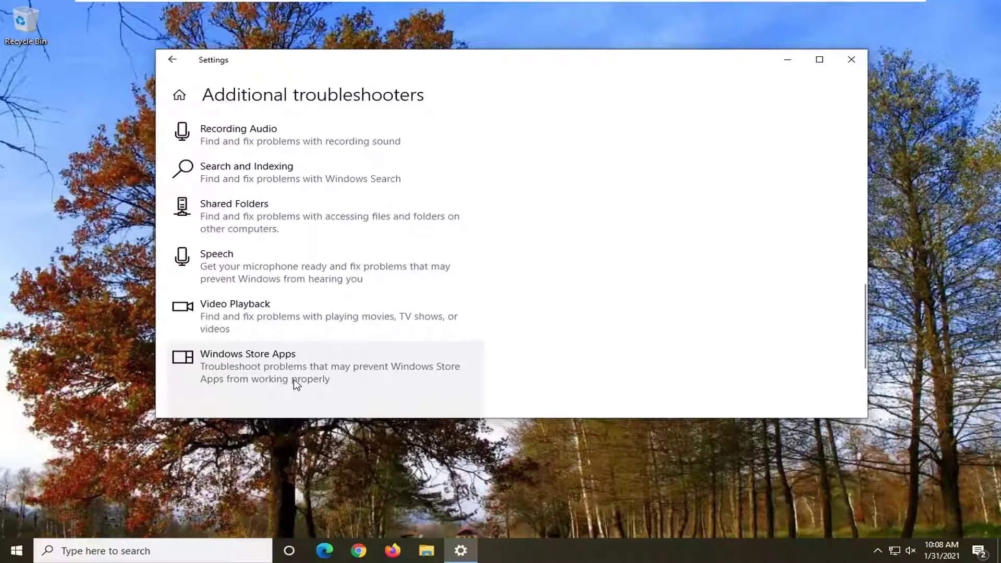
pyautogui.scroll(-1, 501, 357)
# Run the Windows Store Apps troubleshooter, skip Microsoft account sign-in, and close it when finished.
pyautogui.click(408, 368)
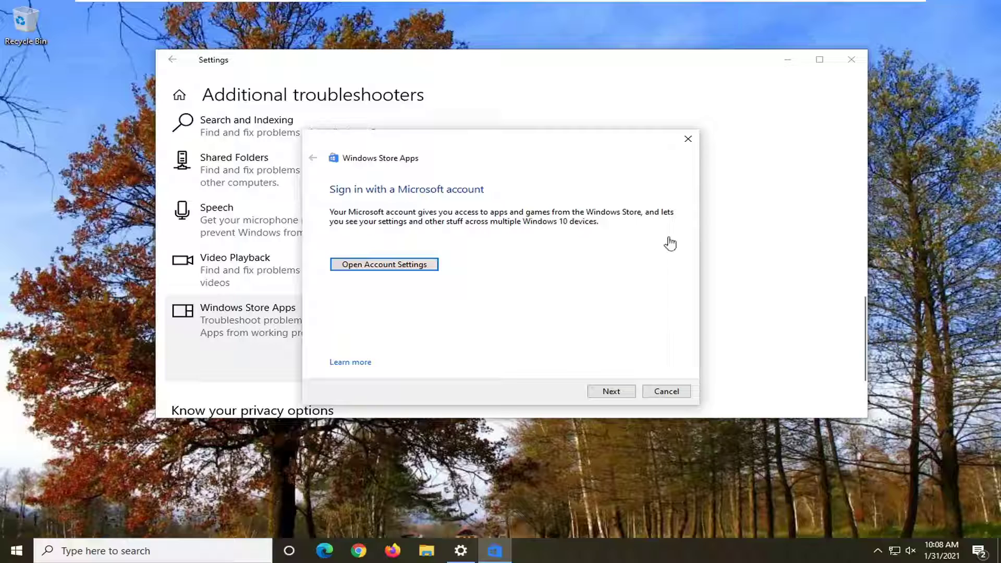
pyautogui.click(611, 392)
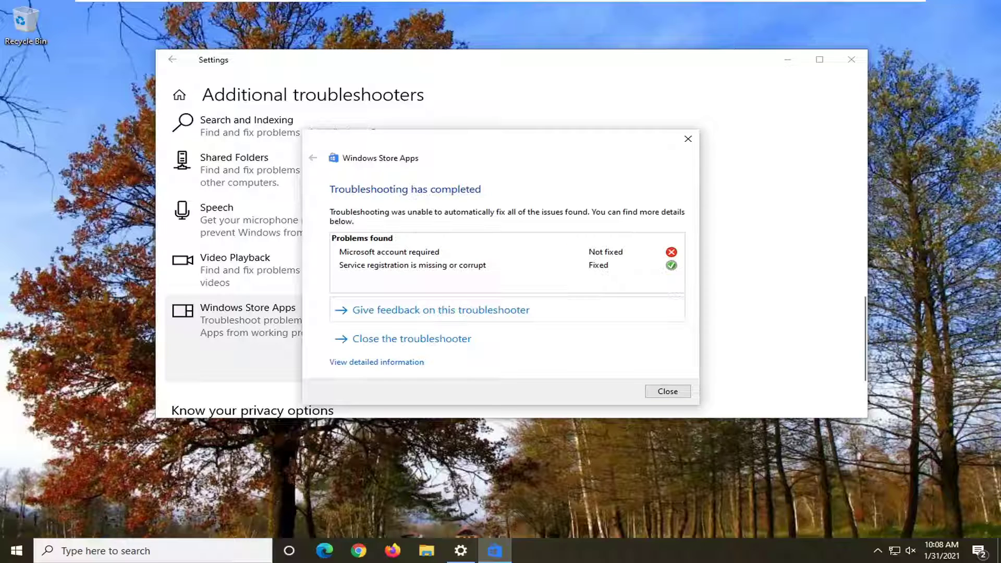
pyautogui.click(662, 393)
# Close the Settings window, leaving the desktop clear.
pyautogui.click(851, 61)
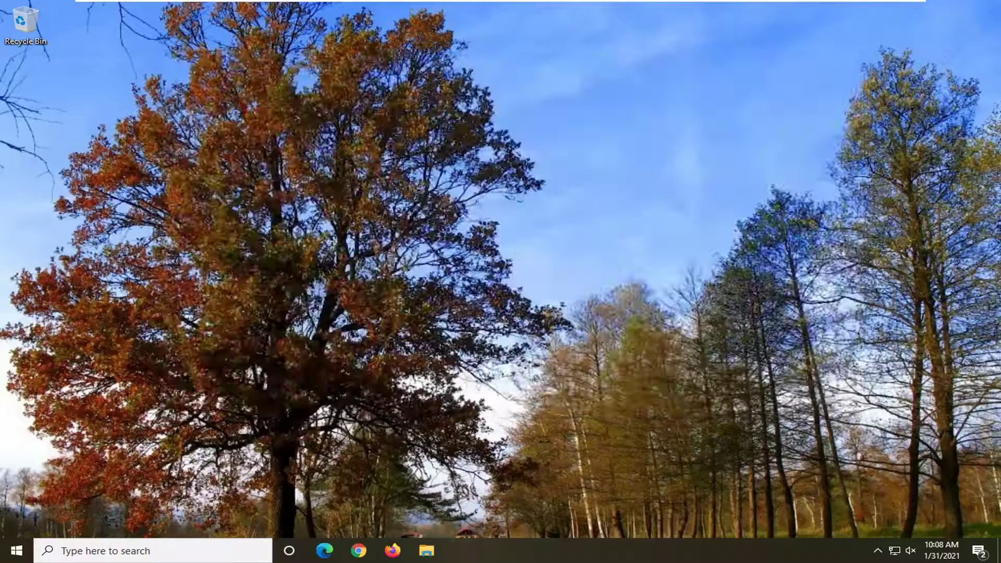